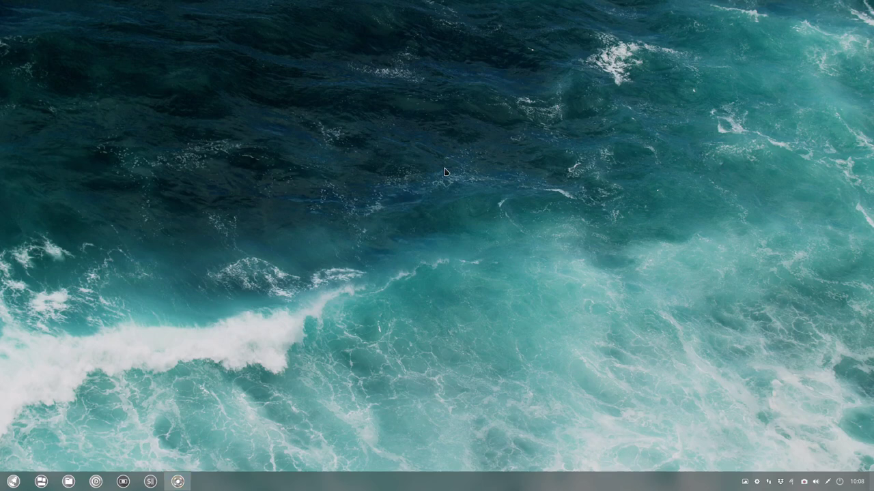
Open a terminal window with Ctrl+Alt+T, nudge it slightly, then close it.
{"action": "key", "text": "ctrl+alt+t"}
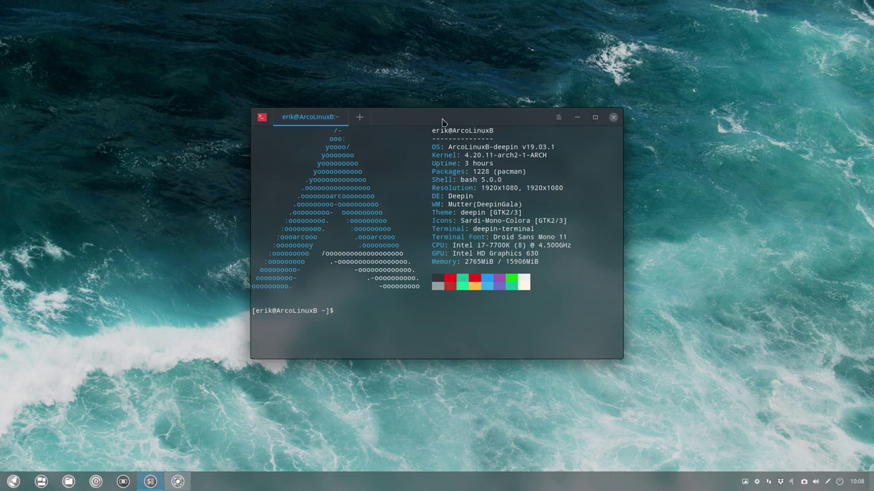
{"action": "left_click_drag", "start_coordinate": [442, 121], "coordinate": [448, 117]}
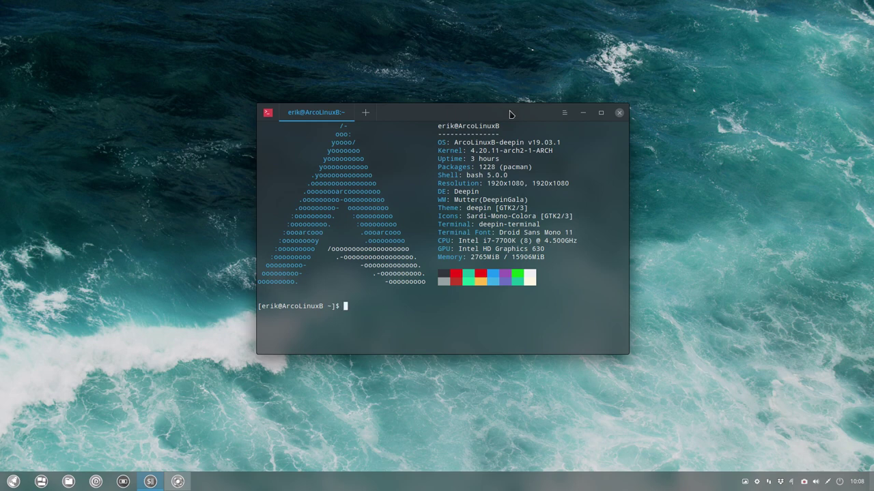
{"action": "left_click", "coordinate": [619, 112]}
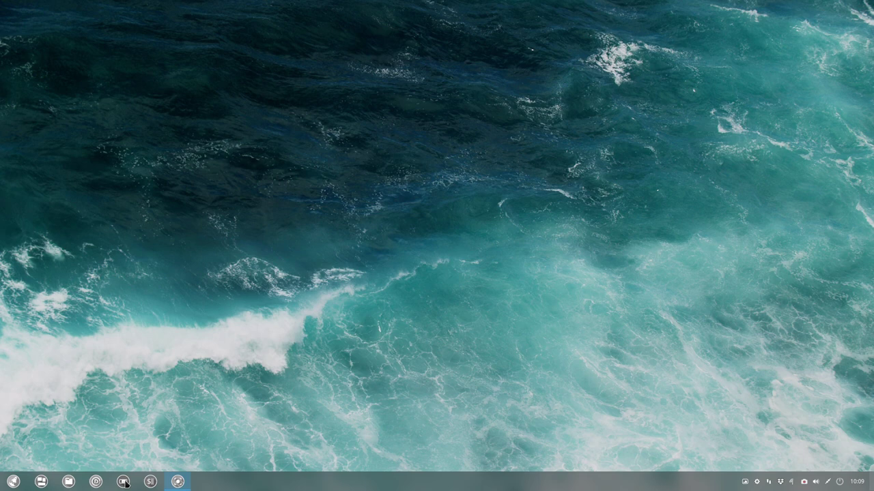
Open and close the Control Center panel from the dock, then set the dock to Fashion Mode.
{"action": "left_click", "coordinate": [123, 482]}
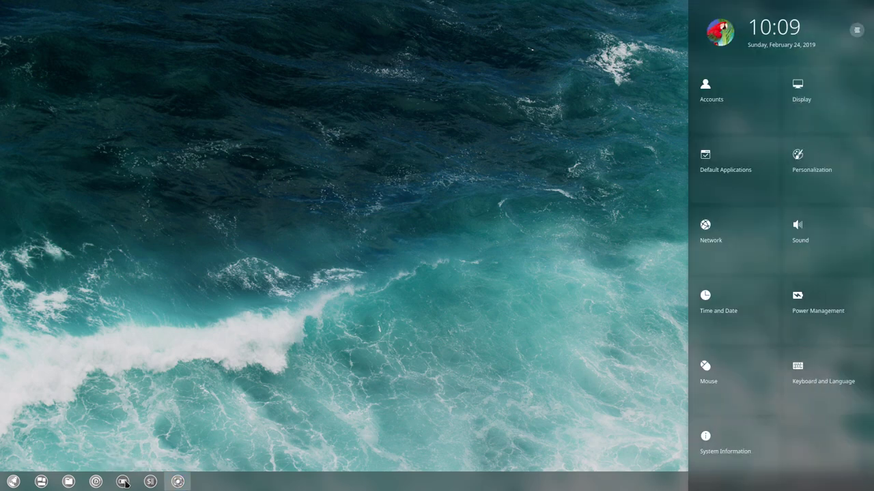
{"action": "left_click", "coordinate": [123, 482]}
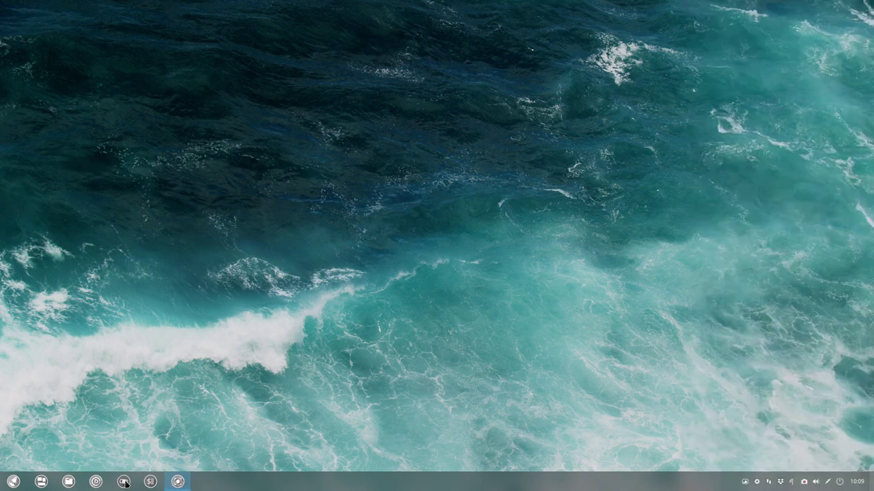
{"action": "right_click", "coordinate": [257, 479]}
{"action": "mouse_move", "coordinate": [278, 428]}
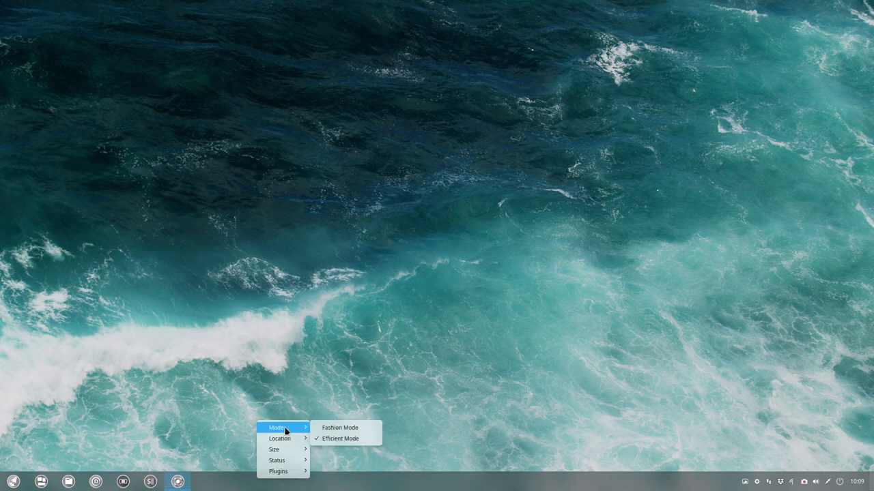
{"action": "left_click", "coordinate": [321, 427]}
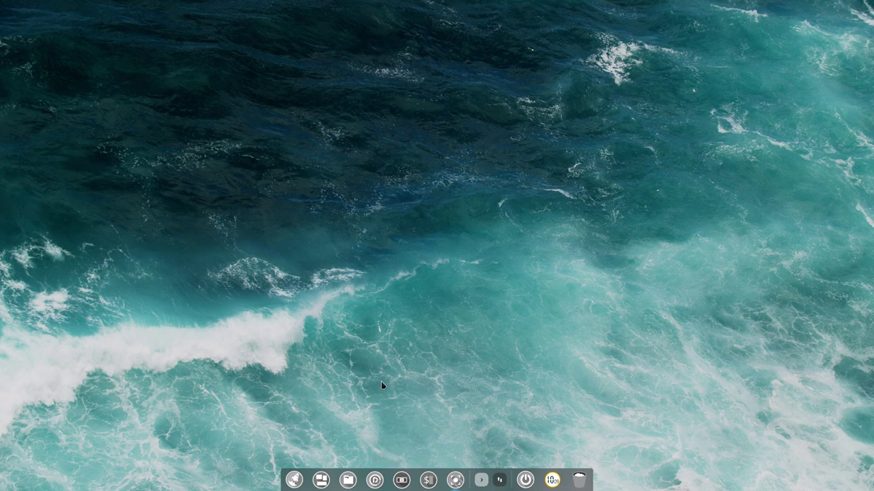
{"action": "left_click", "coordinate": [293, 481]}
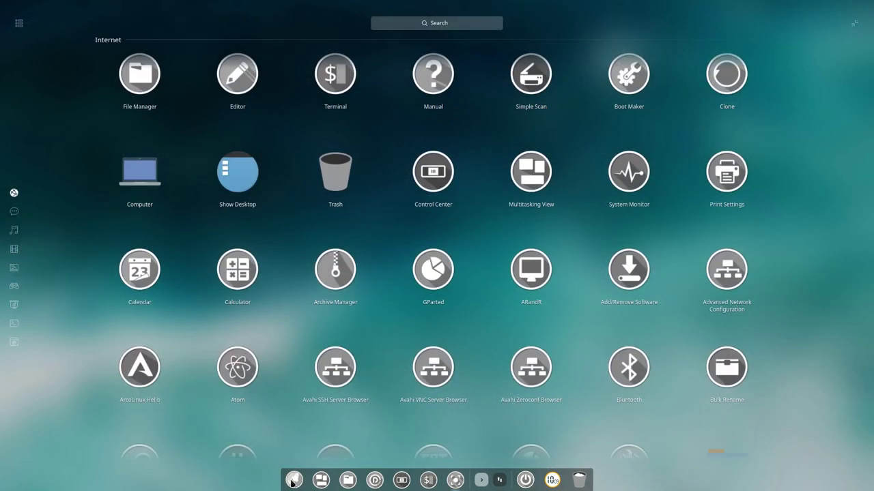
{"action": "type", "text": "coi"}
{"action": "key", "text": "BackSpace"}
{"action": "type", "text": "n"}
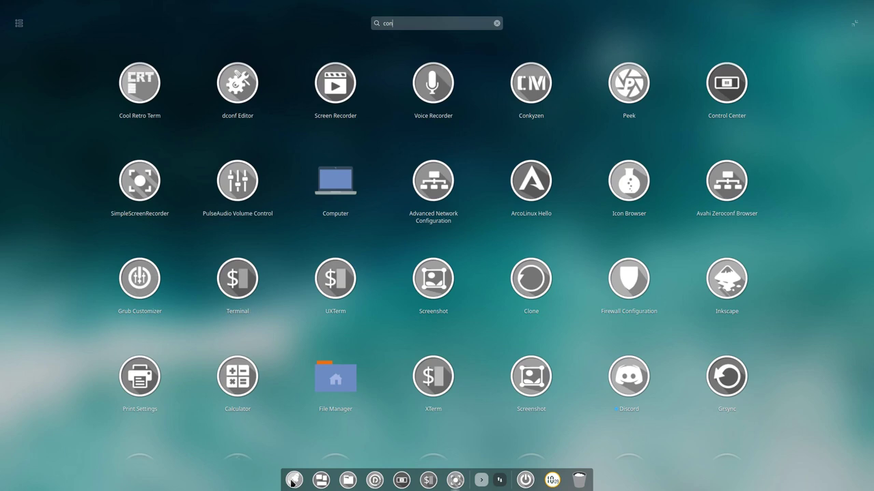
{"action": "type", "text": "trol"}
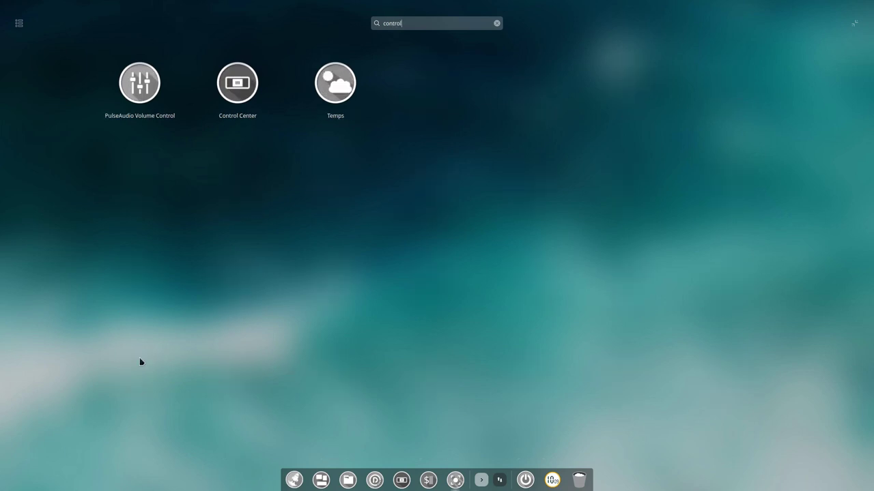
{"action": "left_click", "coordinate": [238, 98]}
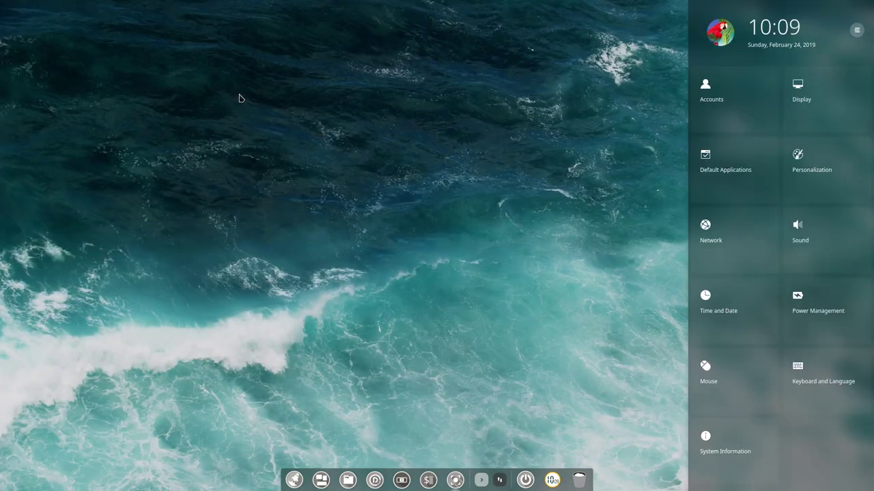
{"action": "left_click", "coordinate": [250, 162]}
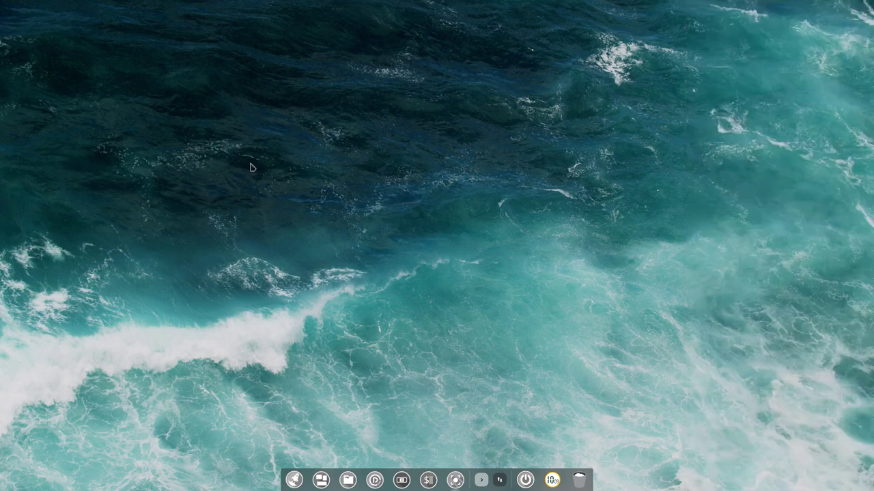
{"action": "left_click", "coordinate": [295, 481]}
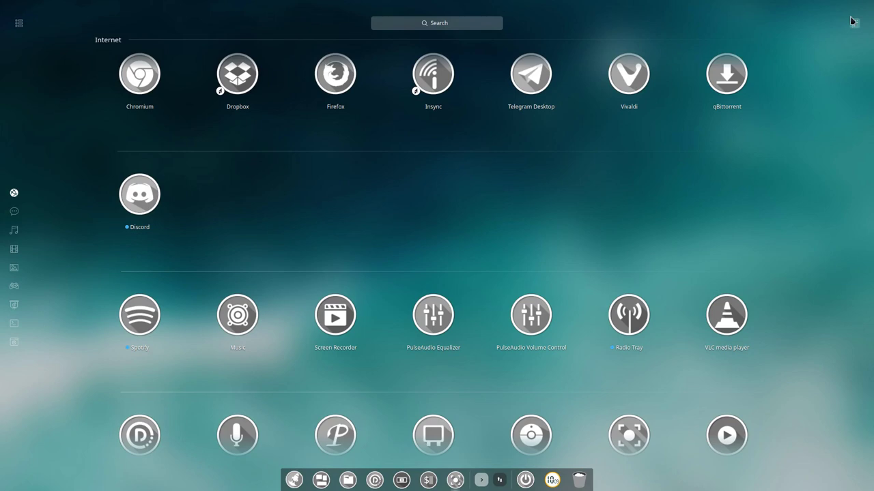
{"action": "left_click", "coordinate": [854, 23]}
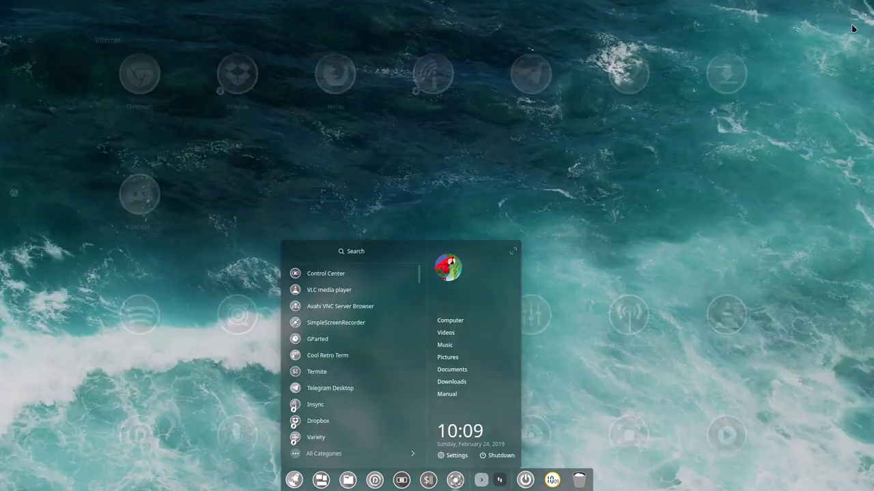
{"action": "left_click", "coordinate": [454, 457]}
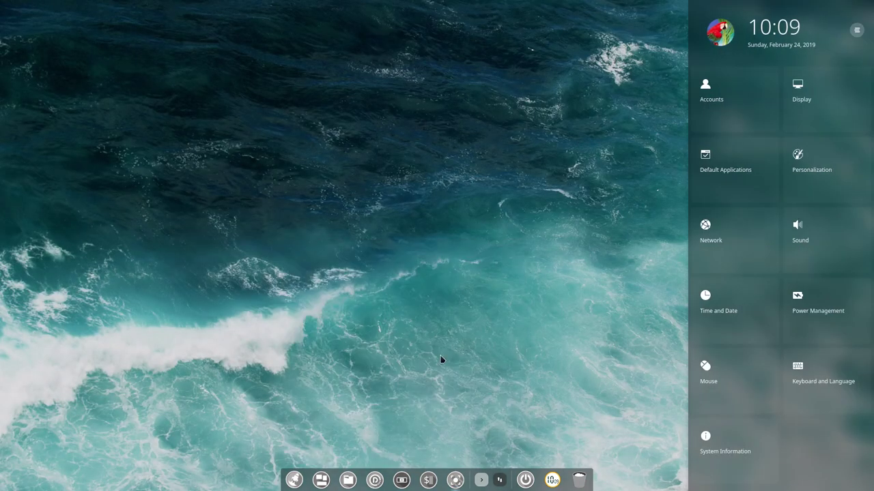
{"action": "left_click", "coordinate": [439, 352]}
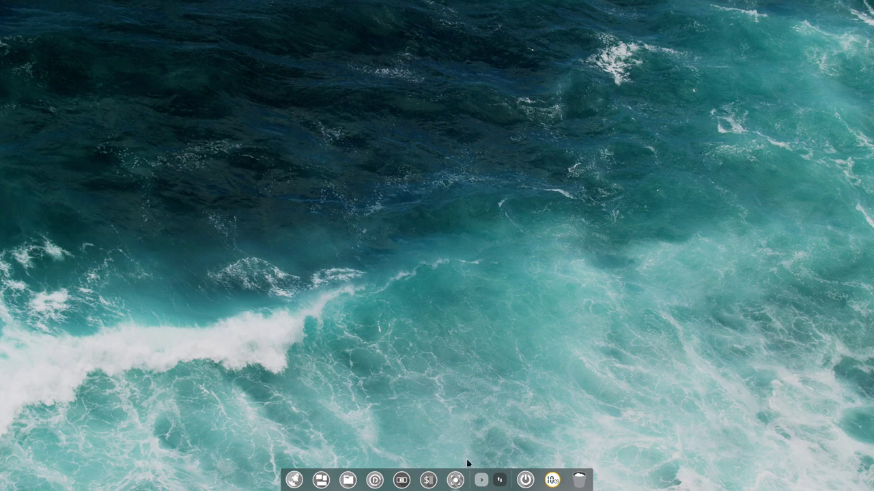
{"action": "left_click", "coordinate": [481, 482]}
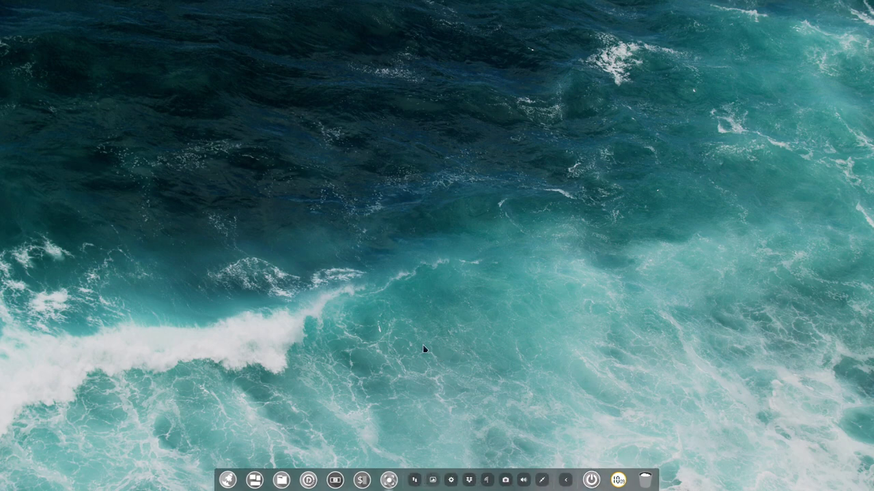
{"action": "left_click", "coordinate": [566, 481]}
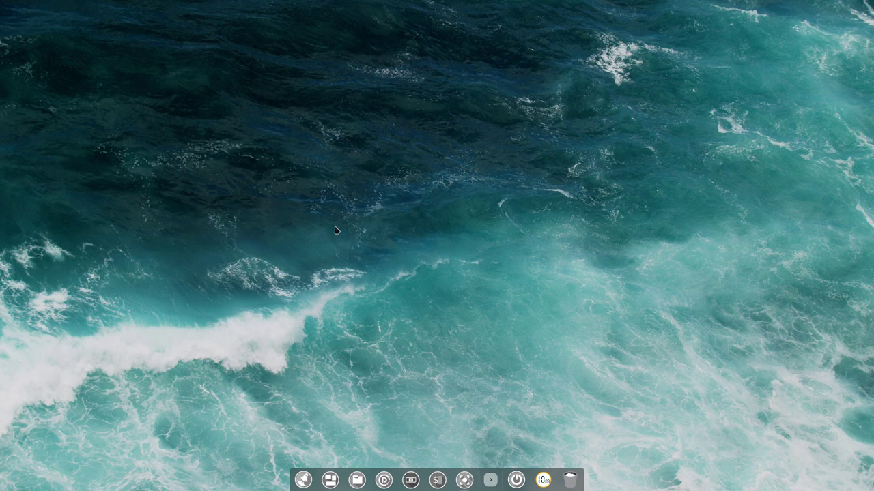
{"action": "key", "text": "super+i"}
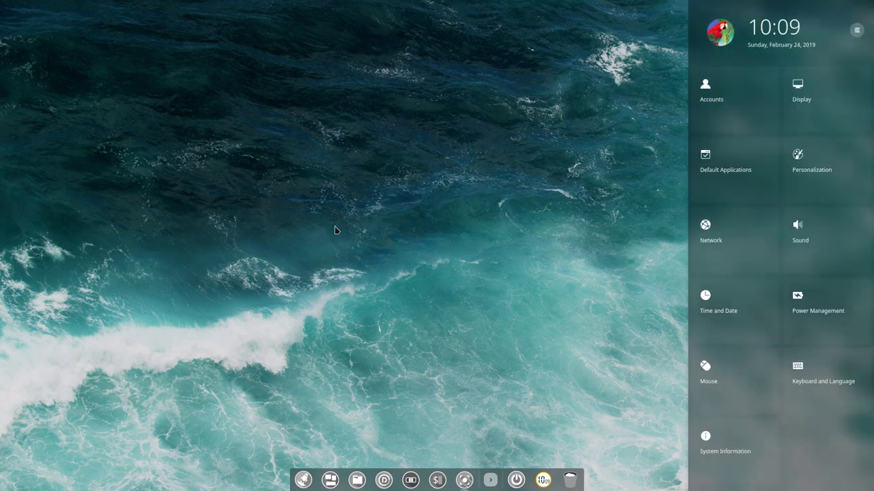
{"action": "left_click", "coordinate": [356, 191]}
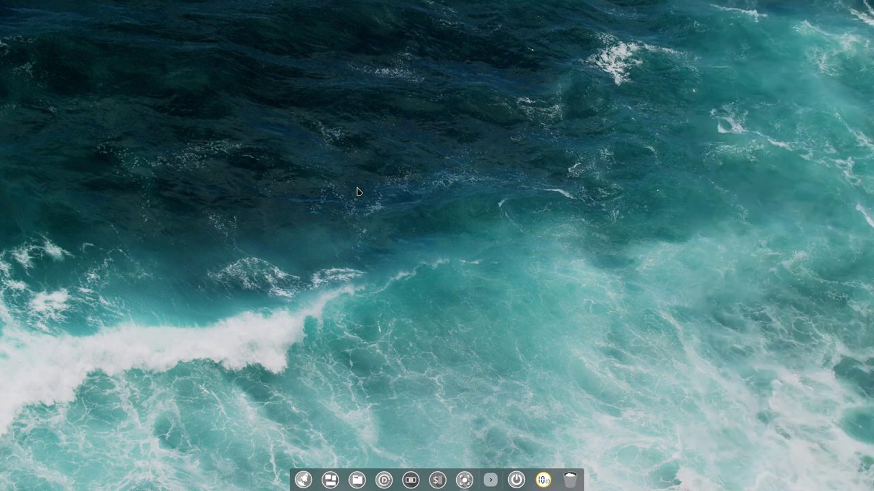